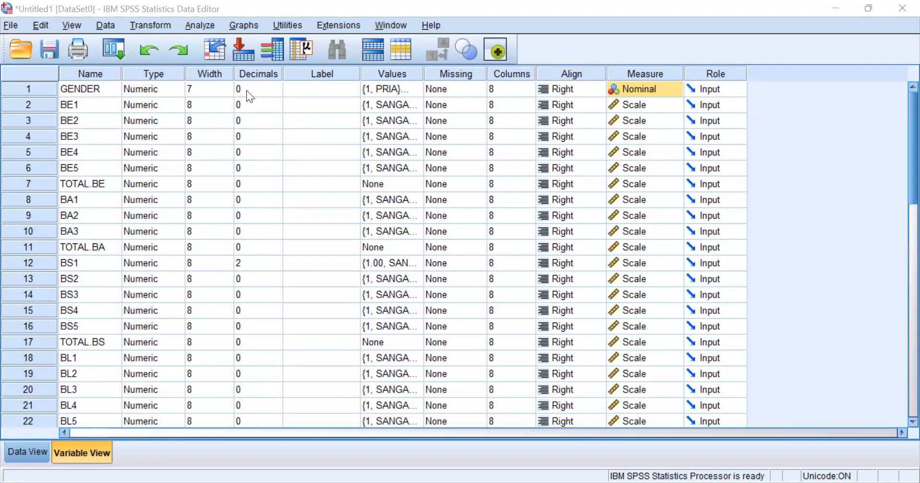
# Step: Step the GENDER variable's number of decimals up and back down to 0
pyautogui.click(273, 92)
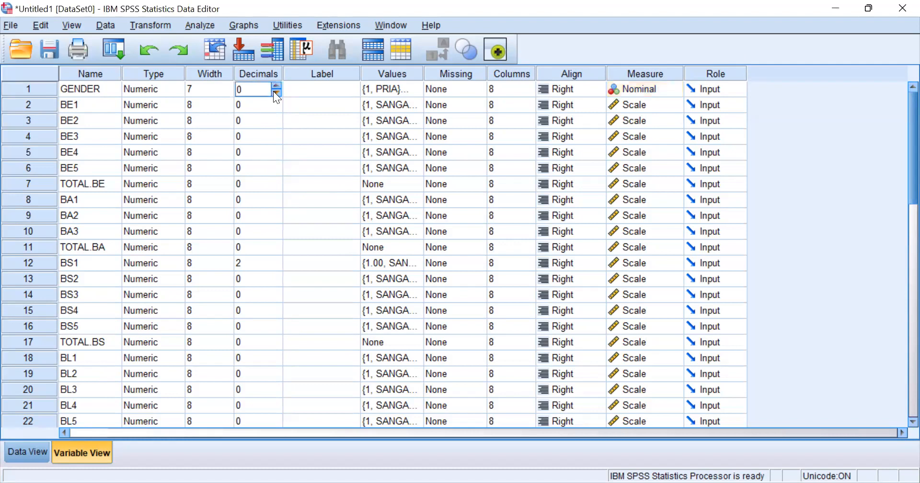
pyautogui.click(276, 87)
pyautogui.click(276, 86)
pyautogui.click(276, 93)
pyautogui.click(276, 91)
# Step: Review the value labels defined for the GENDER and BE1 variables
pyautogui.click(389, 86)
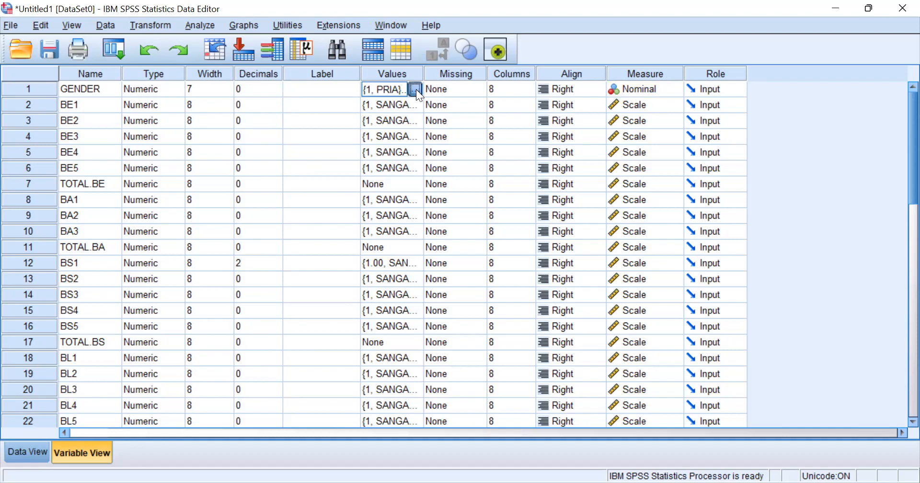
pyautogui.click(415, 89)
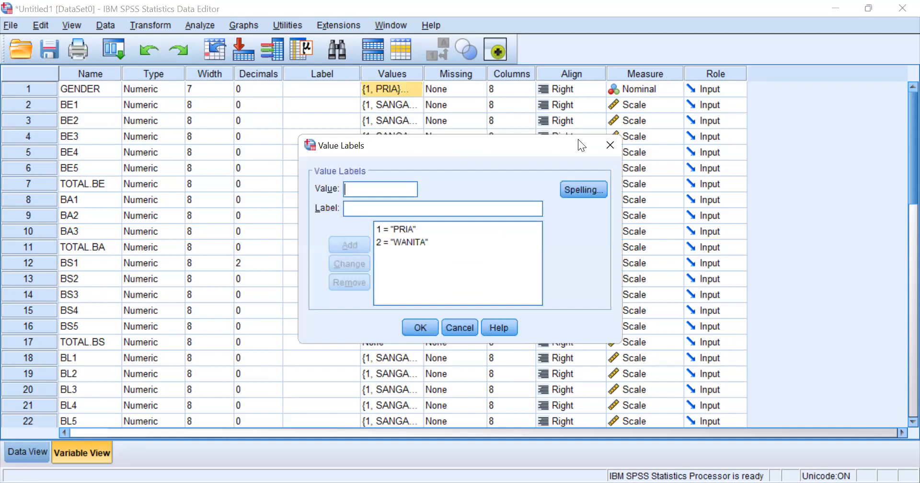
pyautogui.press('Escape')
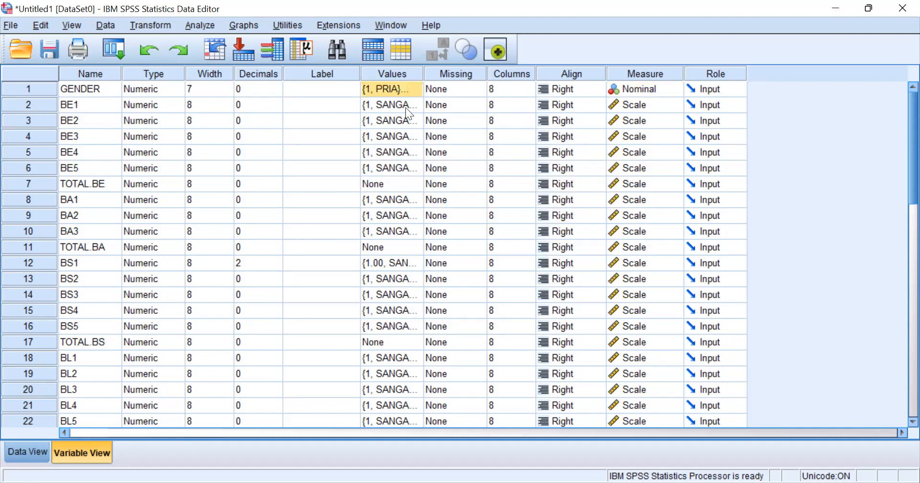
pyautogui.click(406, 107)
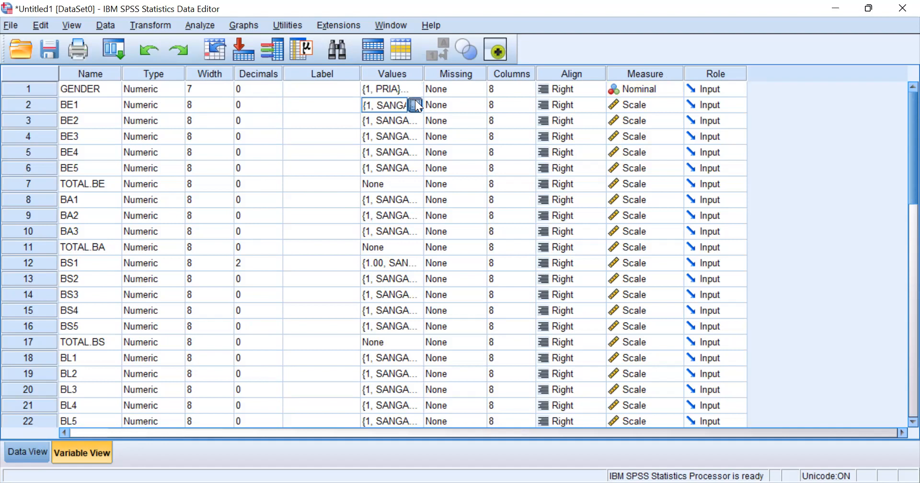
pyautogui.click(415, 104)
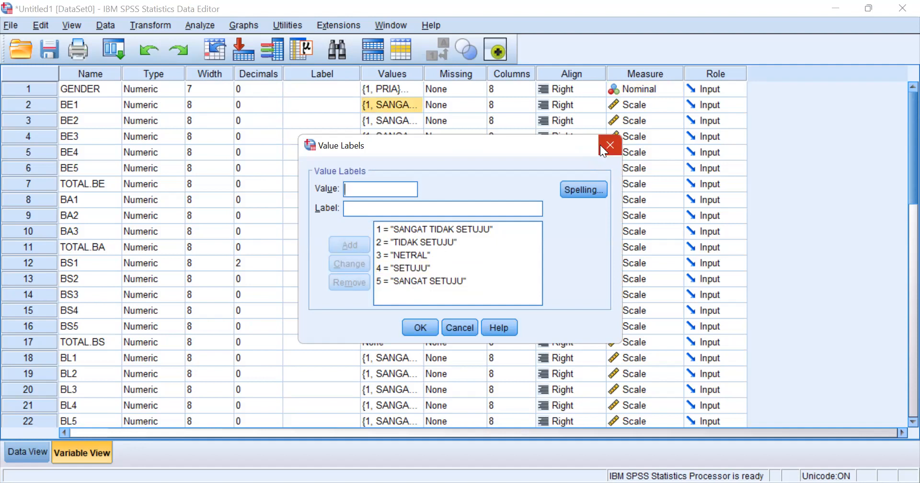
pyautogui.click(419, 336)
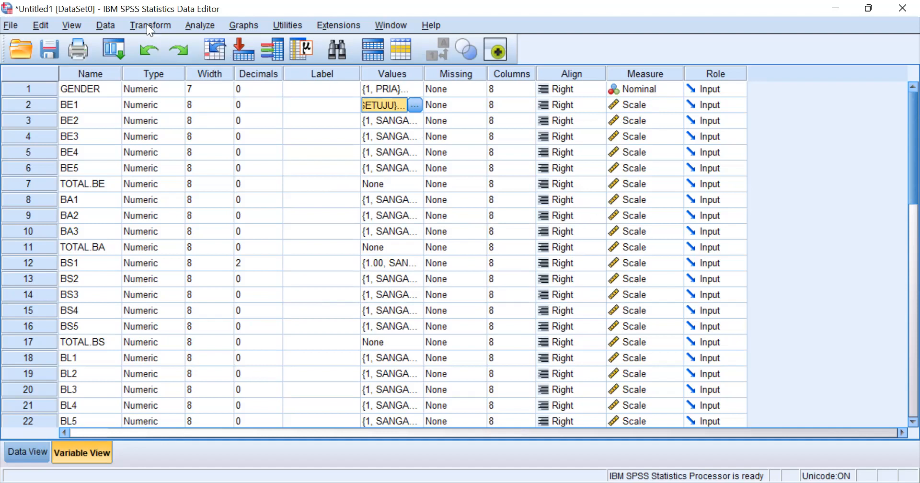
# Step: Open the Frequencies analysis and remove BL1 through BL5 from its selected variables
pyautogui.click(201, 25)
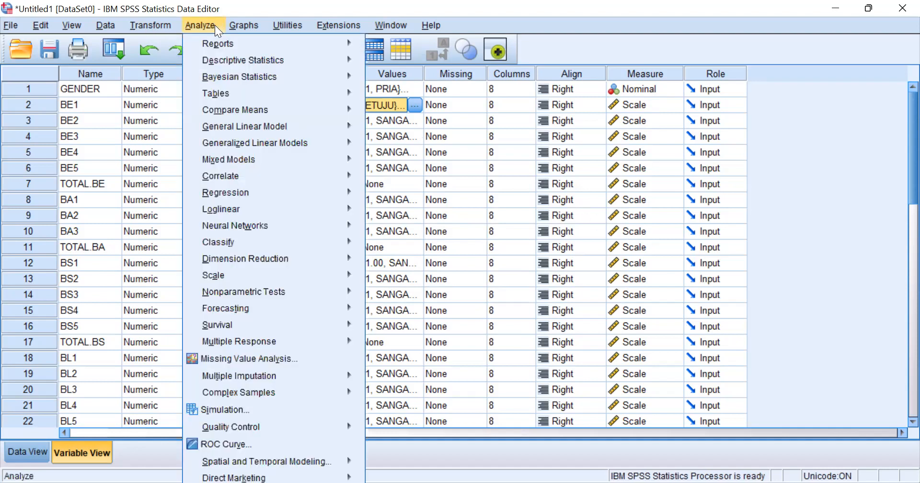
pyautogui.moveTo(233, 56)
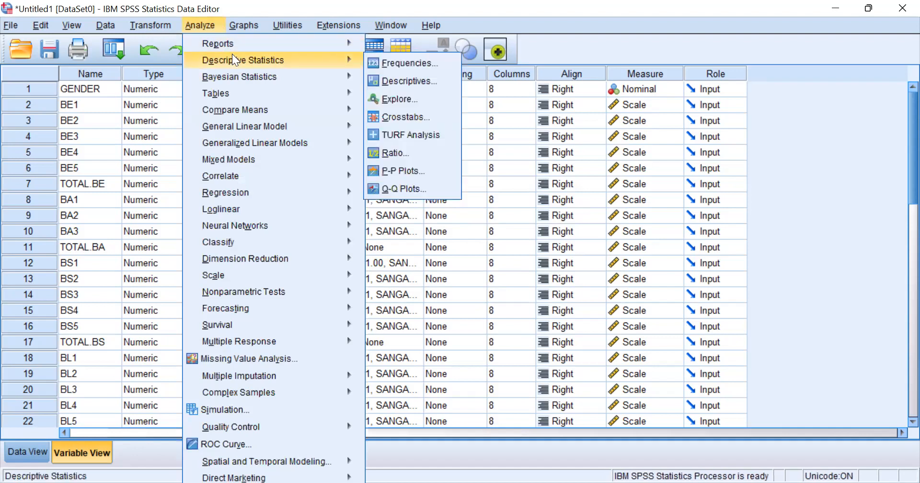
pyautogui.click(392, 66)
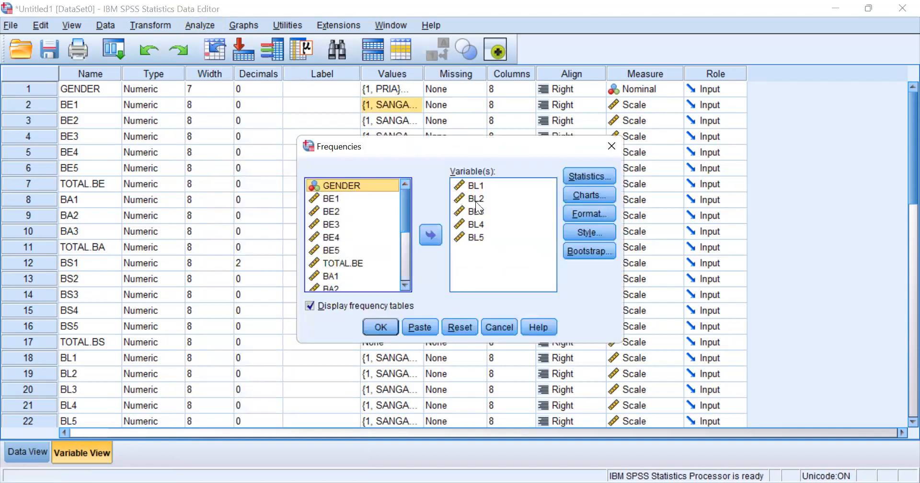
pyautogui.click(476, 199)
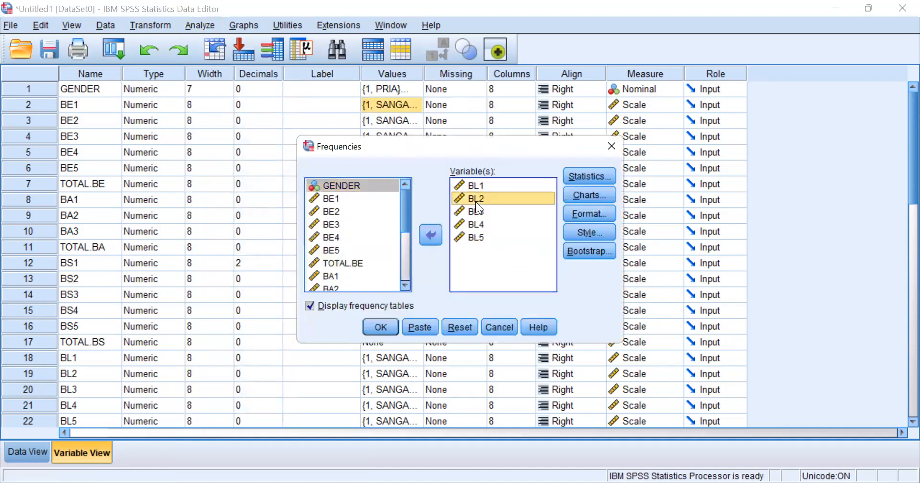
pyautogui.hotkey('ctrl', 'a')
pyautogui.click(422, 235)
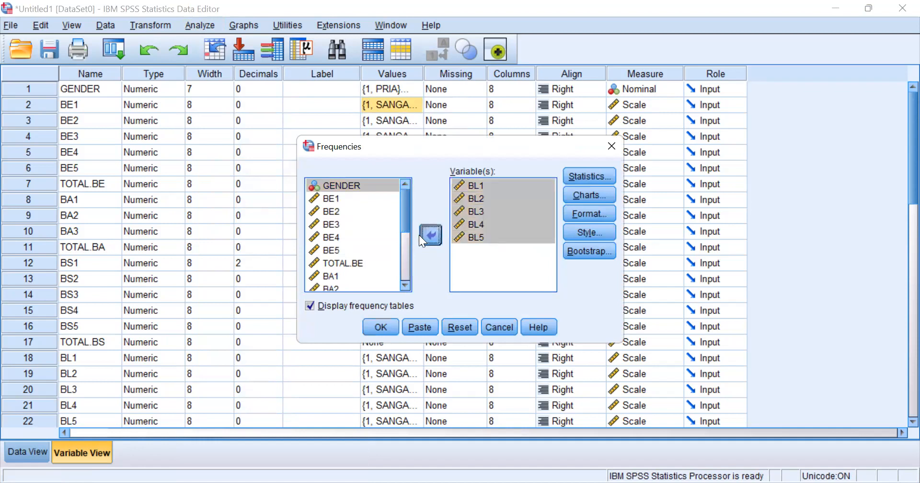
# Step: Choose GENDER as the variable for the Frequencies analysis and close the dialog without running it
pyautogui.moveTo(407, 219); pyautogui.dragTo(406, 188)
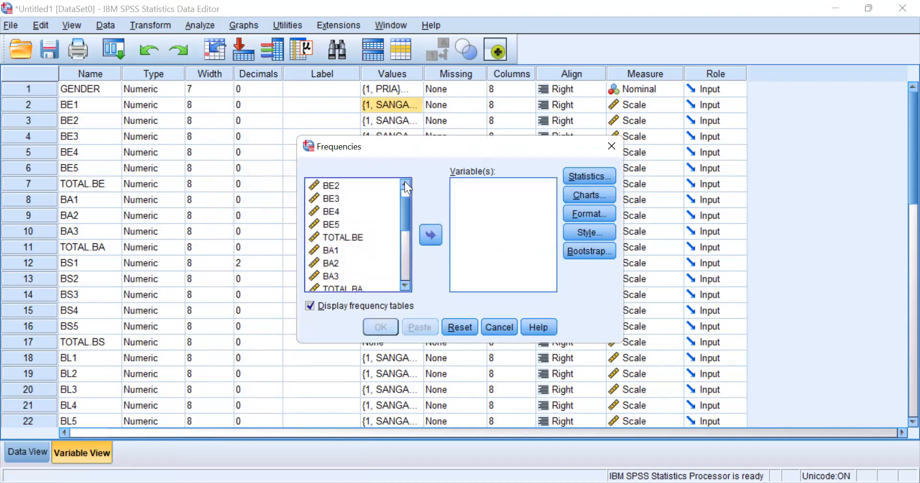
pyautogui.scroll(-3, 402, 259)
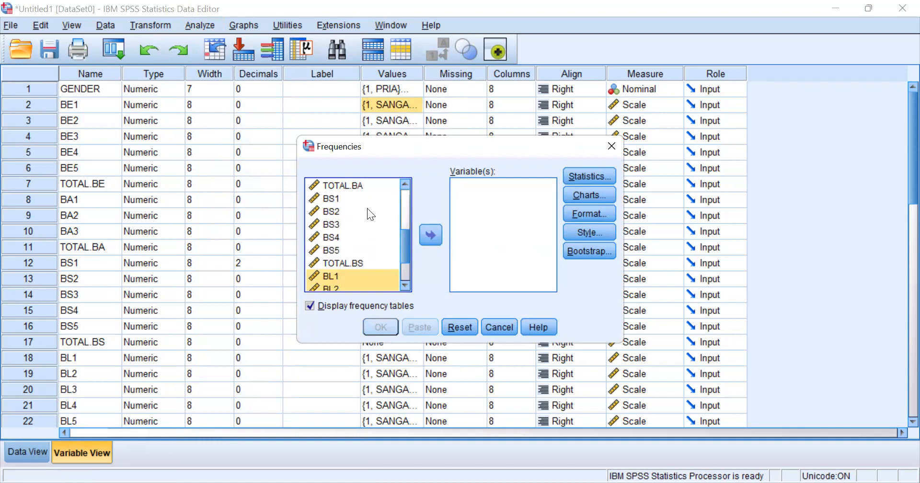
pyautogui.scroll(4, 367, 208)
pyautogui.click(366, 190)
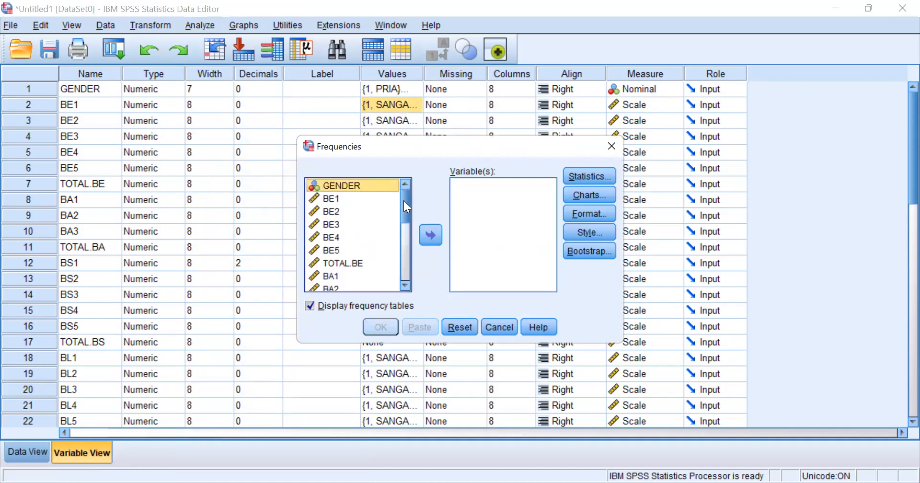
pyautogui.click(439, 229)
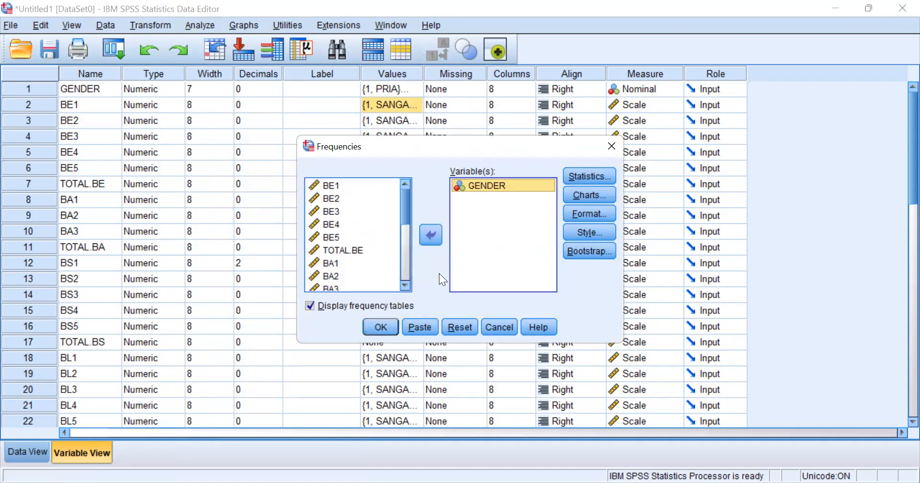
pyautogui.click(615, 150)
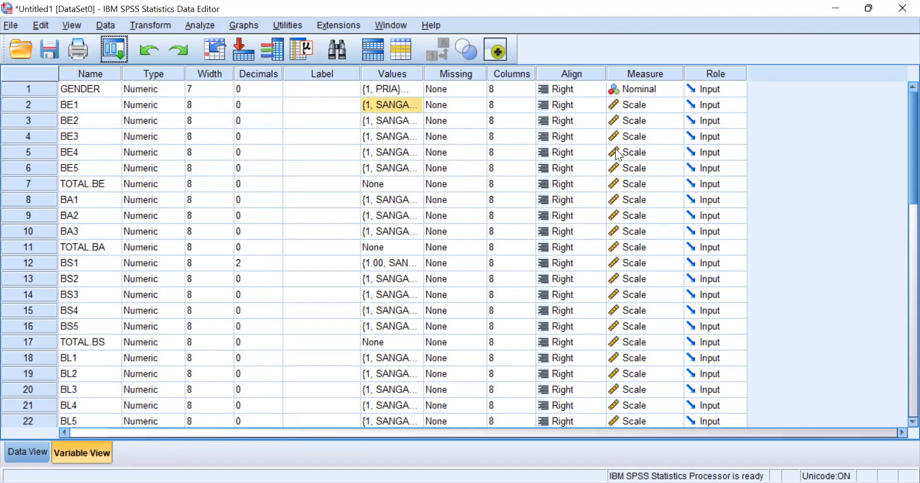
# Step: Reopen the Frequencies analysis and clear BL1 through BL5 from the variables to analyze
pyautogui.click(189, 26)
pyautogui.moveTo(220, 60)
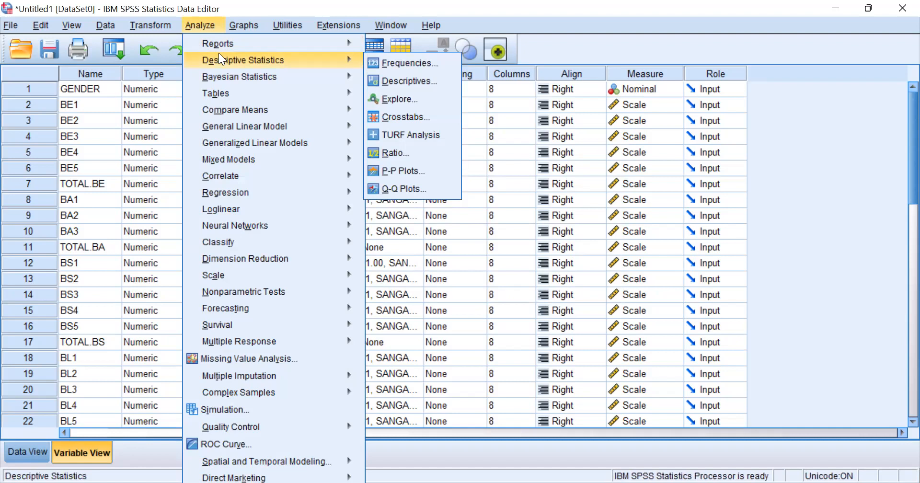
pyautogui.click(391, 63)
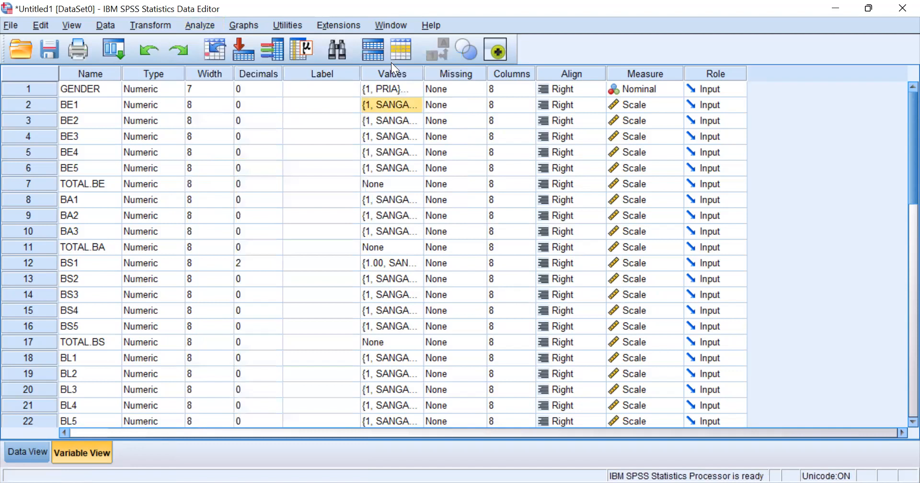
pyautogui.click(517, 216)
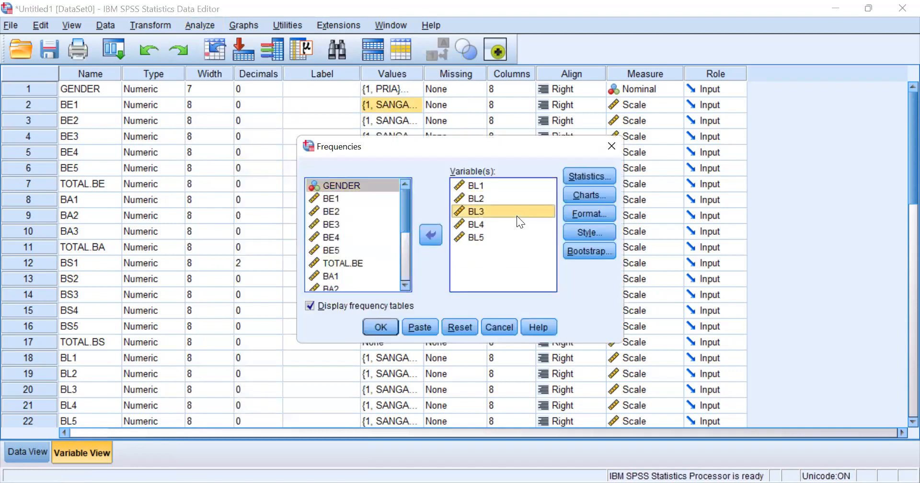
pyautogui.hotkey('ctrl', 'a')
pyautogui.click(431, 234)
# Step: Add TOTAL.BA, TOTAL.BS, TOTAL.BE and TOTAL.BL to the Frequencies analysis variables
pyautogui.scroll(1, 357, 207)
pyautogui.click(359, 226)
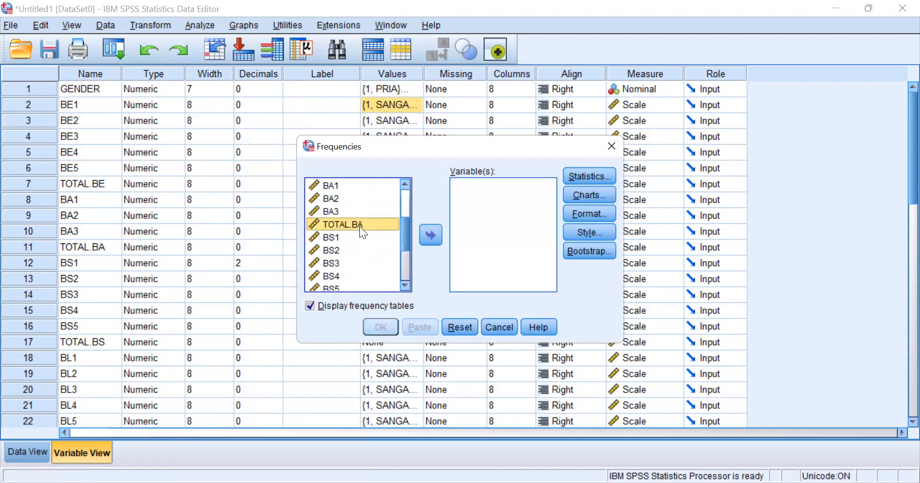
pyautogui.click(434, 234)
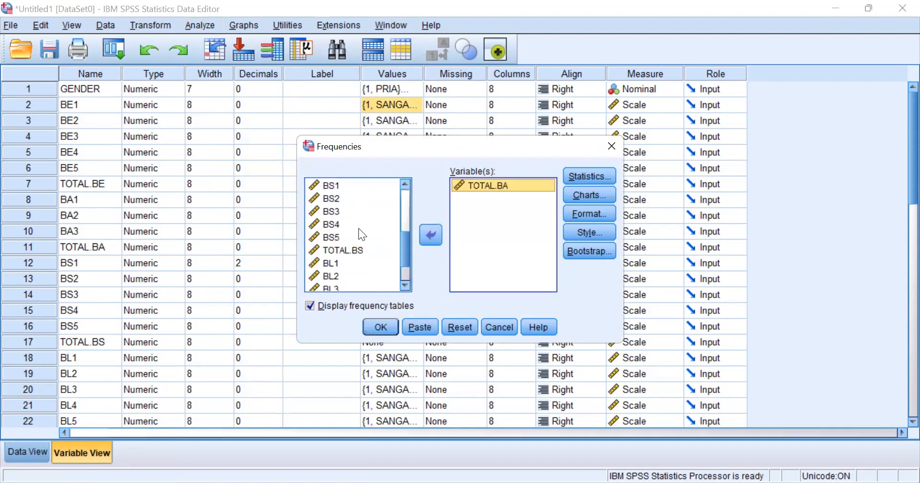
pyautogui.click(363, 248)
pyautogui.click(426, 235)
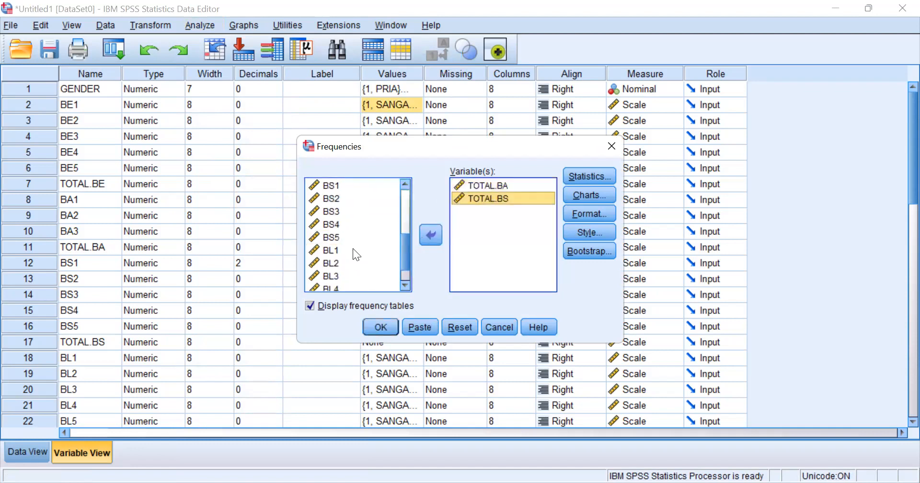
pyautogui.scroll(4, 353, 248)
pyautogui.click(359, 264)
pyautogui.click(432, 234)
pyautogui.scroll(-4, 363, 256)
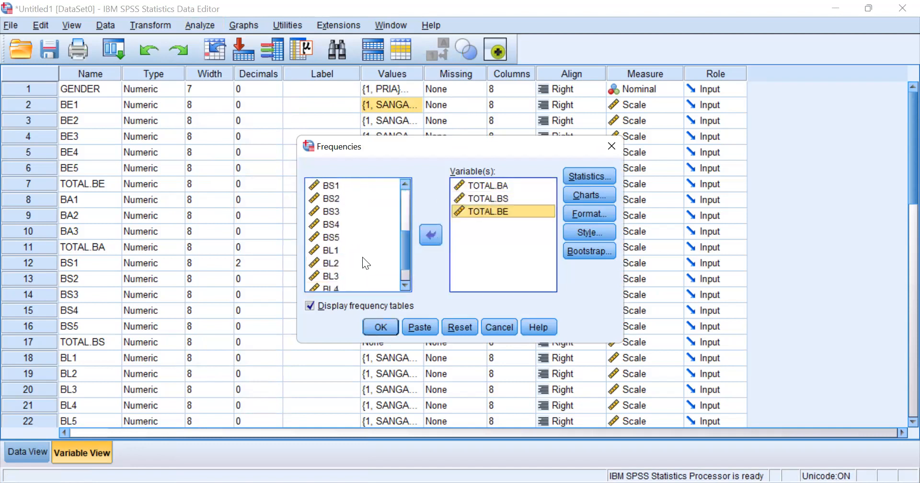
pyautogui.click(369, 283)
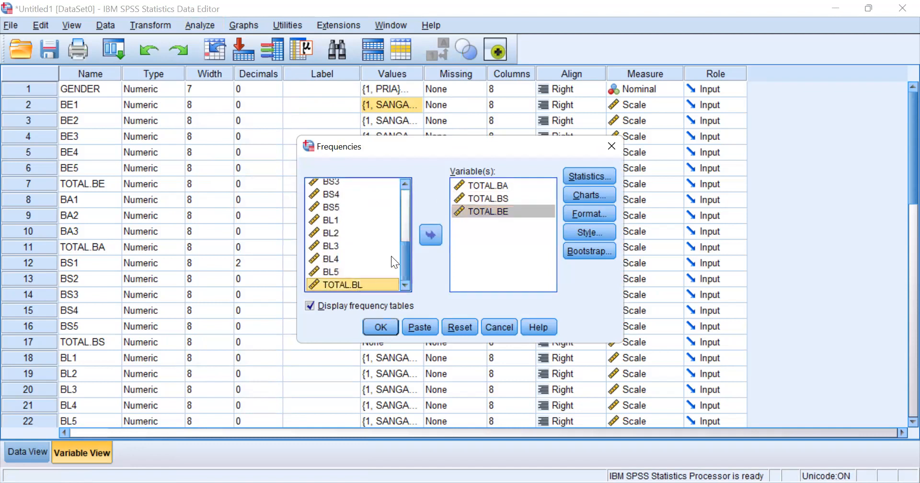
pyautogui.click(432, 235)
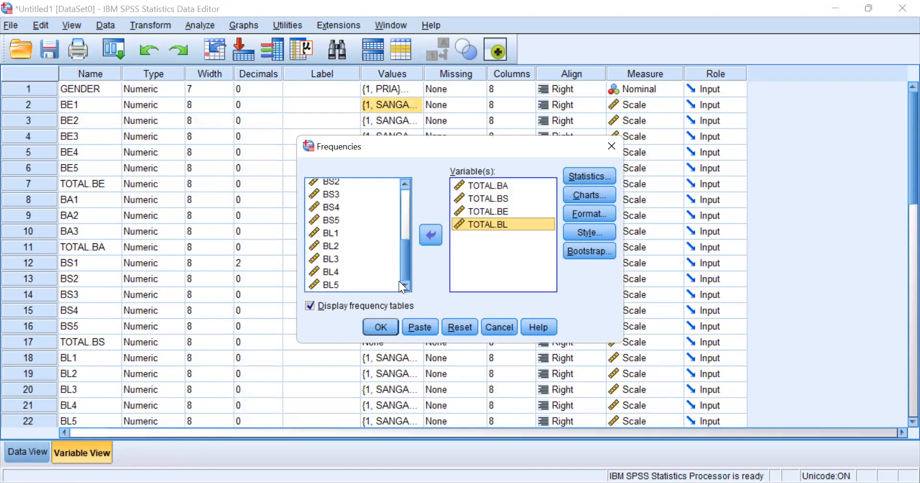
# Step: Review the statistics options of the Frequencies analysis and close it without running
pyautogui.click(590, 176)
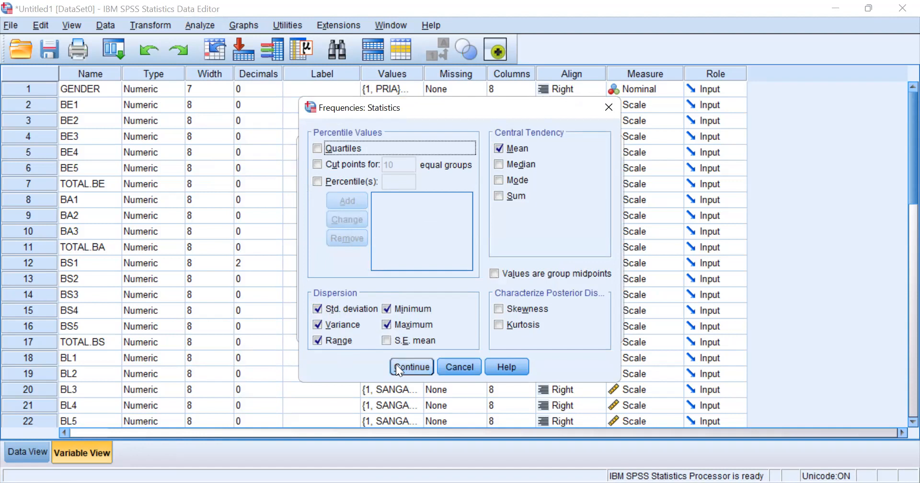
pyautogui.click(607, 108)
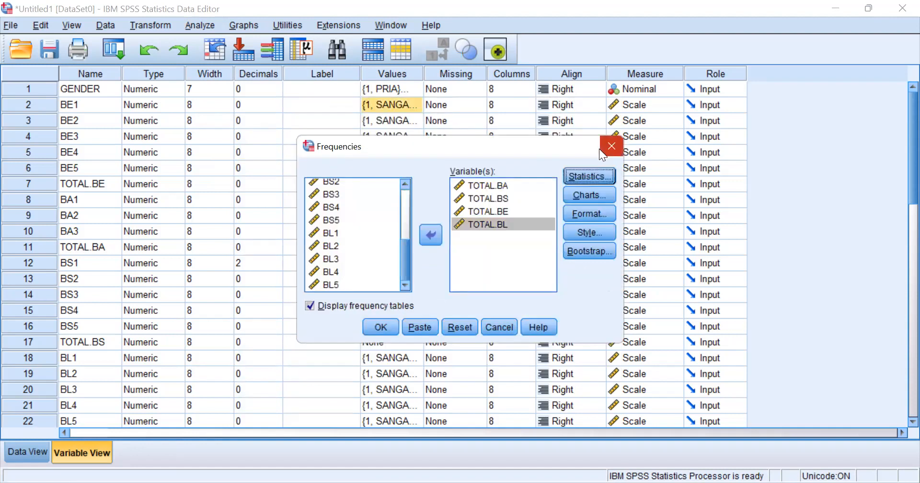
pyautogui.click(615, 147)
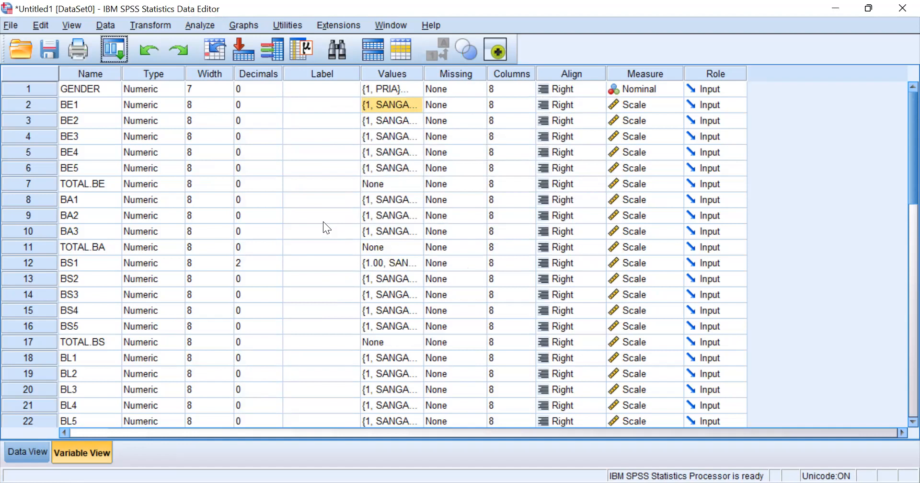
# Step: Try histograms with a normal curve as the Frequencies chart type, and dismiss the analysis without running it
pyautogui.click(193, 25)
pyautogui.moveTo(224, 82)
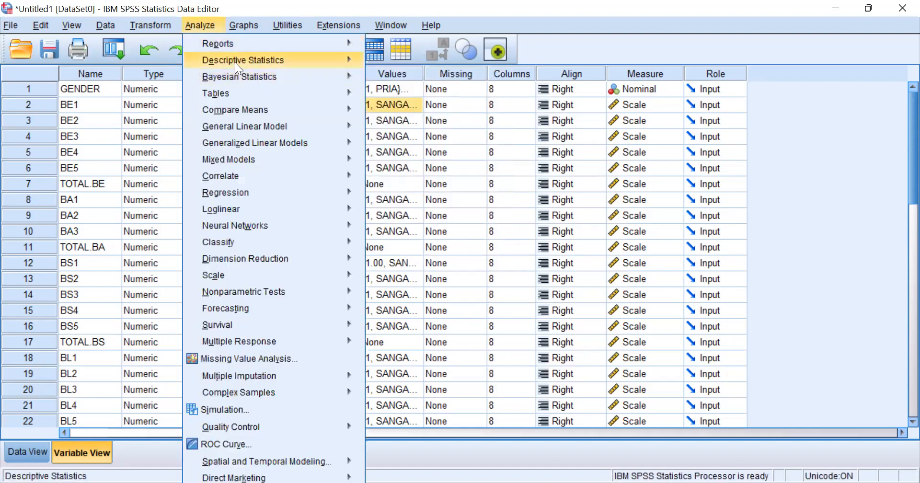
pyautogui.moveTo(236, 63)
pyautogui.click(384, 64)
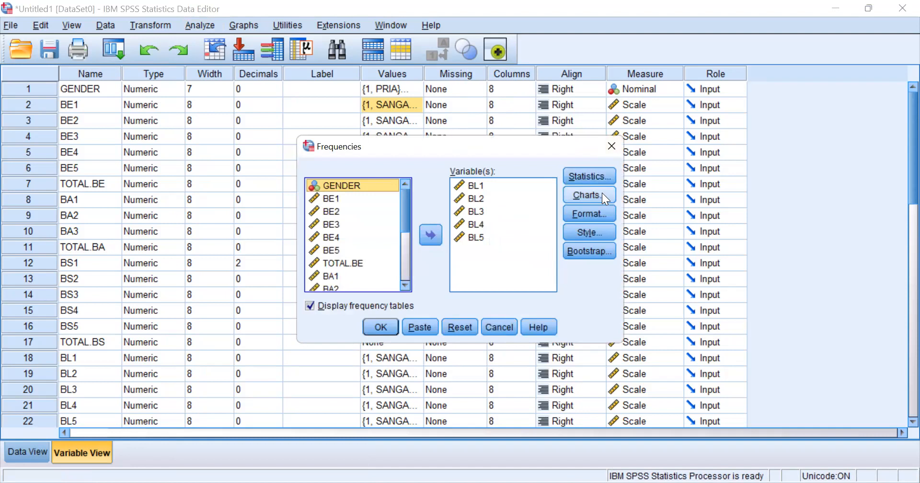
pyautogui.click(601, 193)
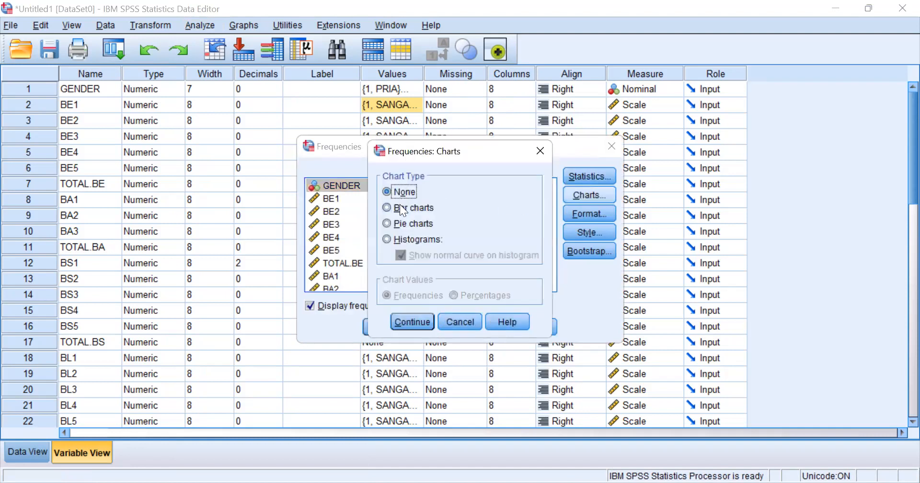
pyautogui.click(399, 242)
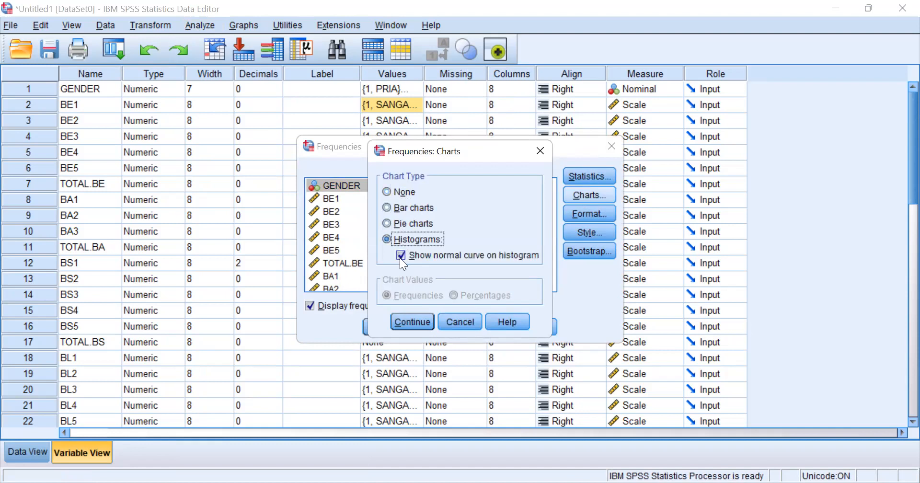
pyautogui.click(537, 153)
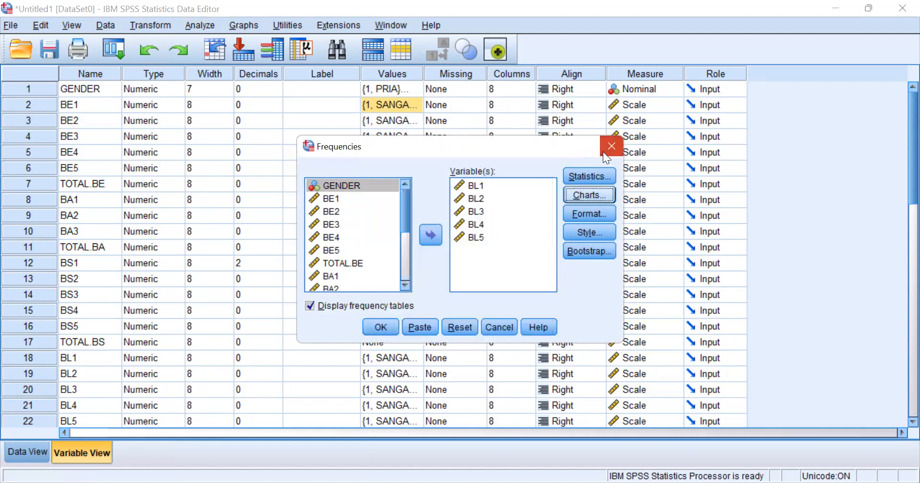
pyautogui.click(609, 147)
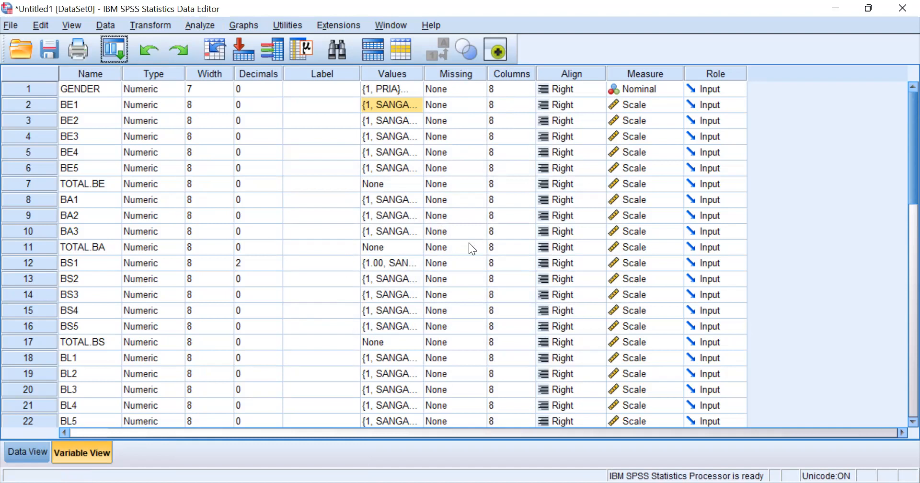
# Step: Review the Descriptives options for the TOTAL.BE, TOTAL.BA, TOTAL.BS and TOTAL.BL variables, and close the analysis without running it
pyautogui.click(199, 30)
pyautogui.moveTo(201, 55)
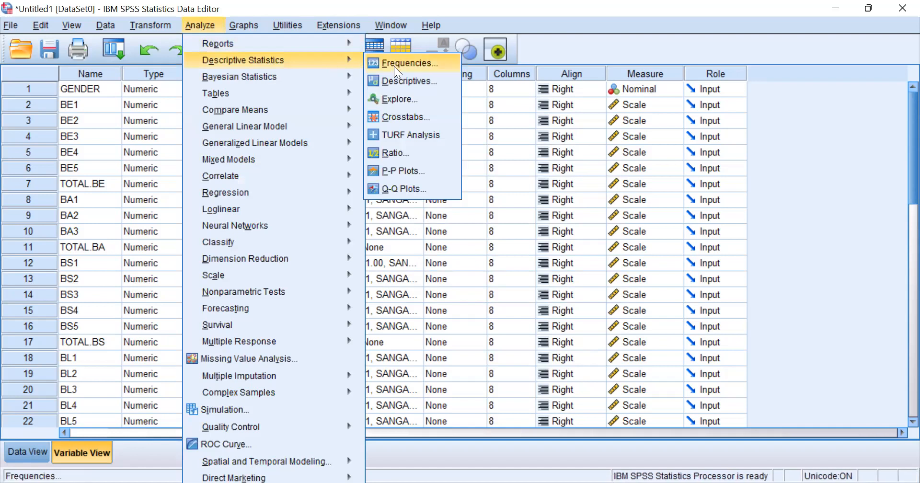
pyautogui.click(403, 83)
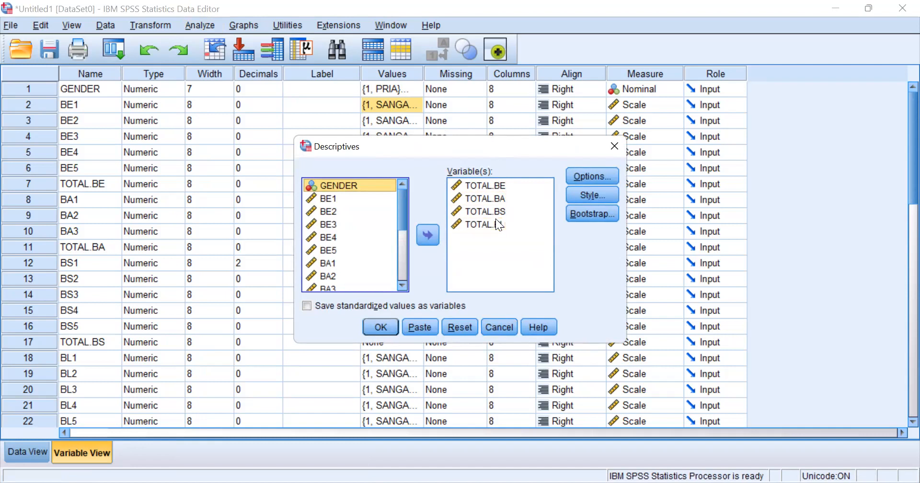
pyautogui.click(568, 176)
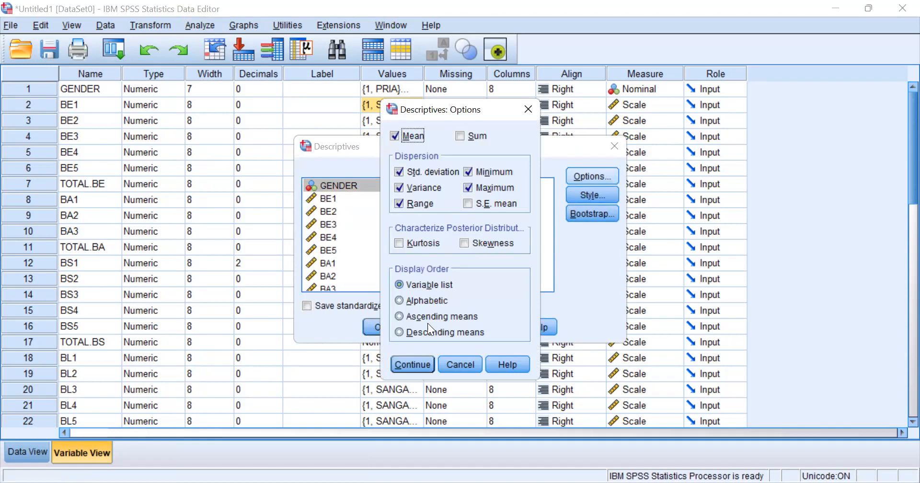
pyautogui.click(528, 109)
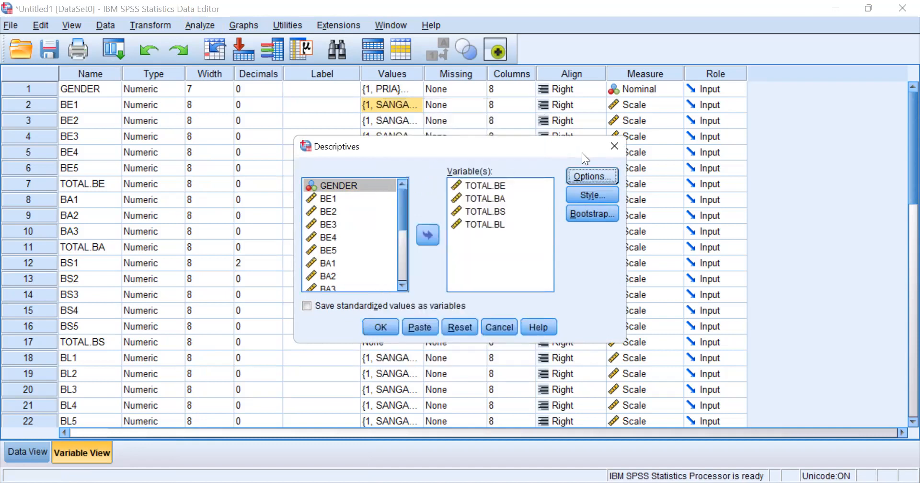
pyautogui.click(614, 148)
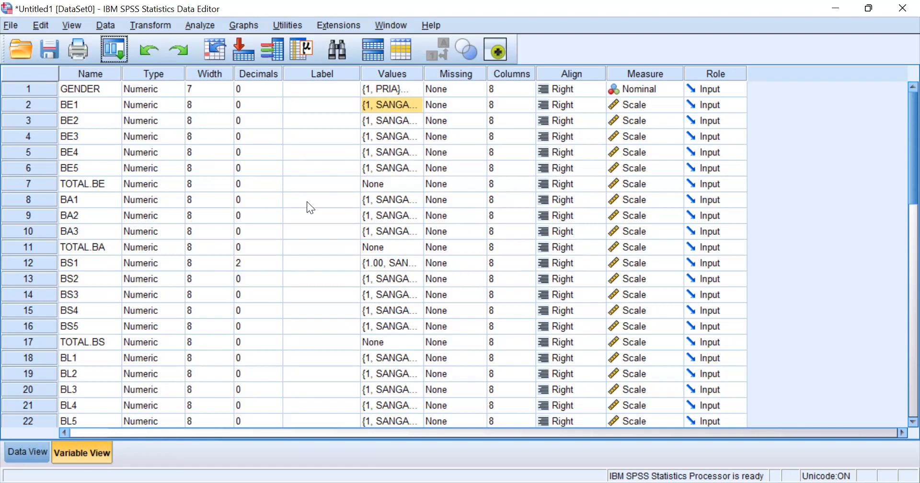
# Step: Reopen the Frequencies analysis and remove BL1 through BL5 from its variables
pyautogui.click(203, 29)
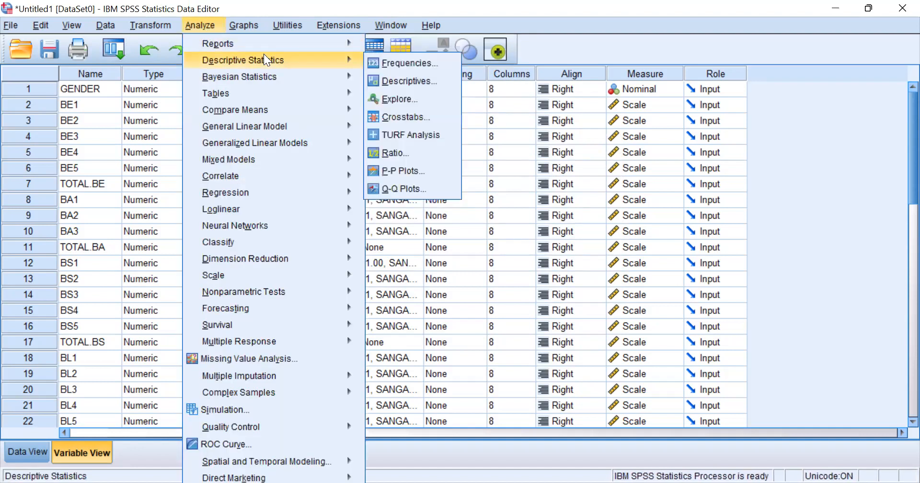
pyautogui.moveTo(358, 61)
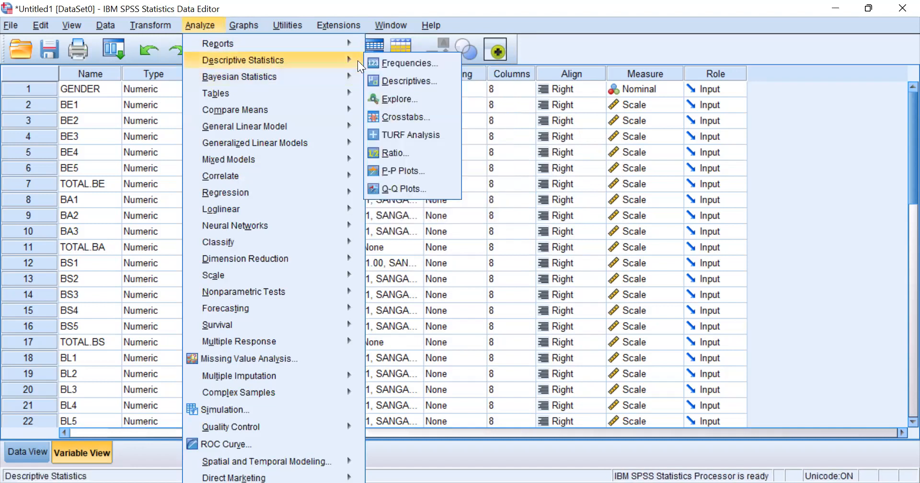
pyautogui.click(397, 64)
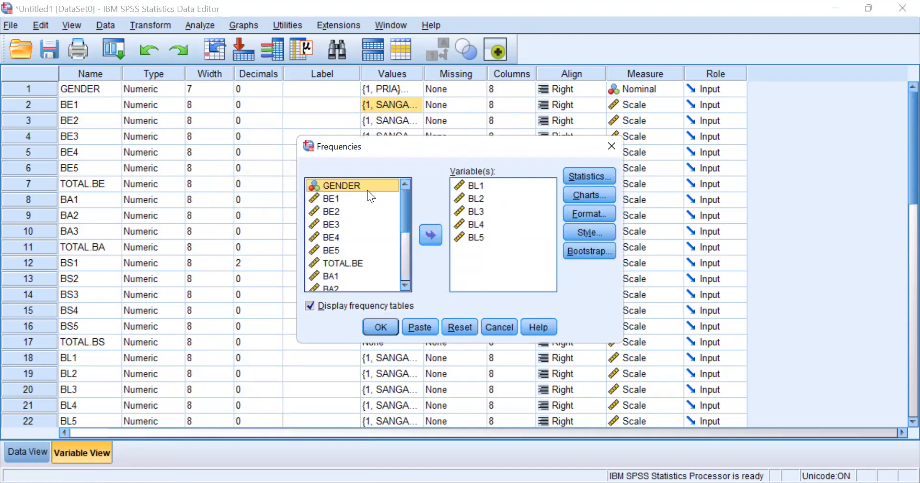
pyautogui.click(475, 207)
pyautogui.hotkey('ctrl', 'a')
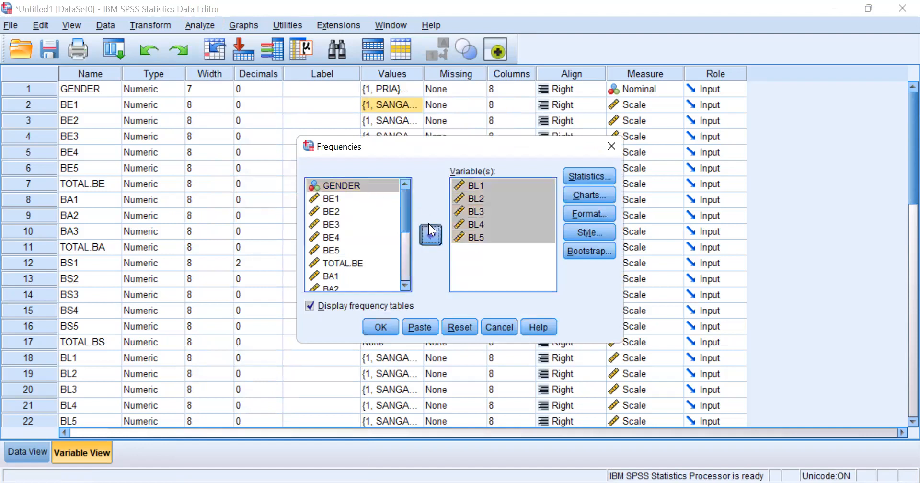
pyautogui.click(430, 235)
# Step: Try BE1 through BE5 as the Frequencies analysis variables, and dismiss the analysis without running it
pyautogui.scroll(3, 376, 211)
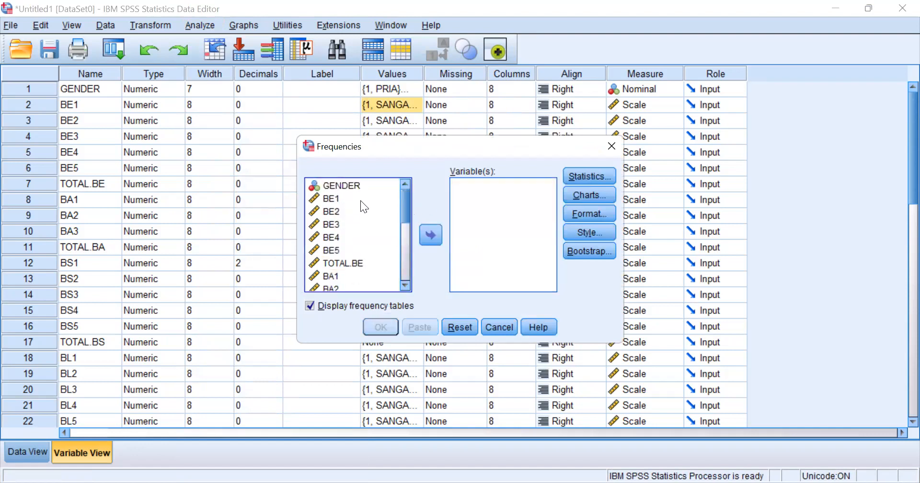
pyautogui.click(363, 199)
pyautogui.moveTo(359, 205); pyautogui.dragTo(358, 254)
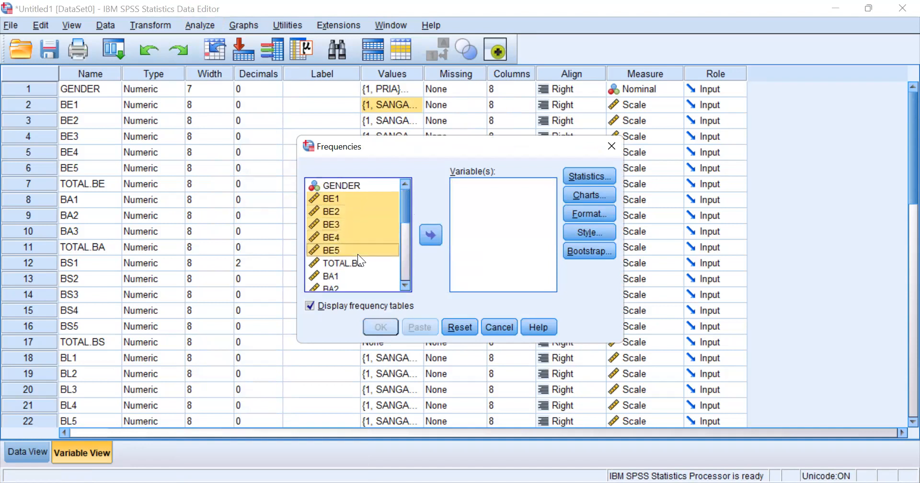
pyautogui.click(426, 236)
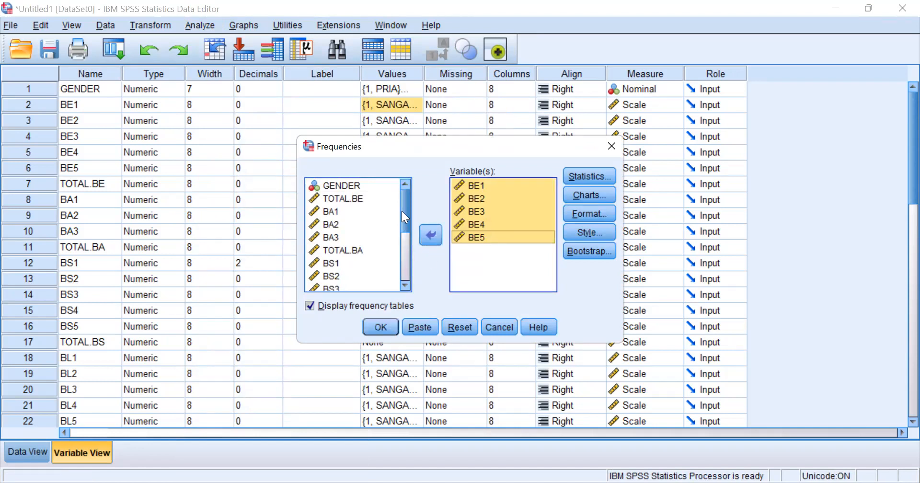
pyautogui.click(605, 154)
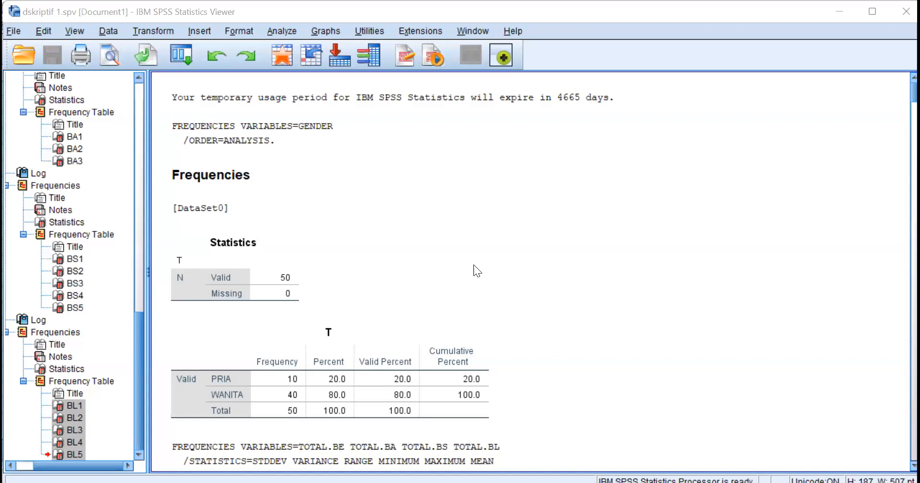
# Step: In the dskriptif 1.spv output, examine the frequency tables and the TOTAL.BE, TOTAL.BA, TOTAL.BS and TOTAL.BL histograms with normal curves
pyautogui.scroll(-20, 474, 265)
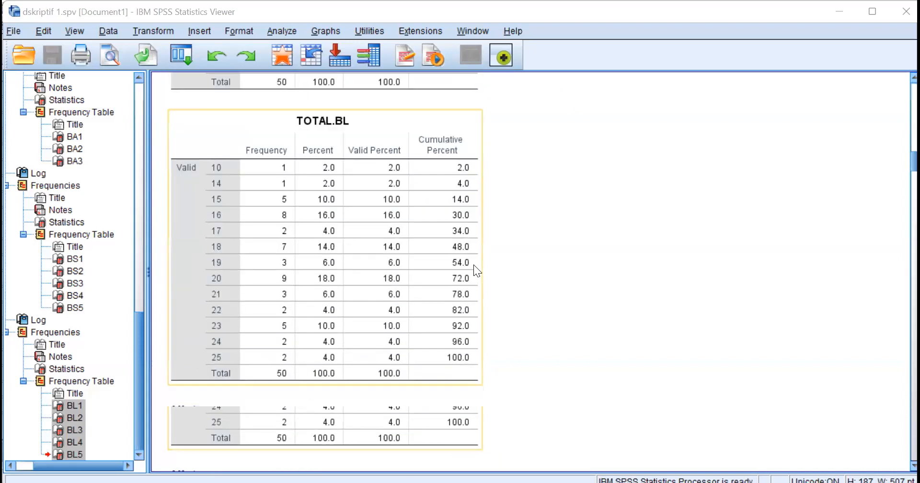
pyautogui.scroll(-15, 474, 265)
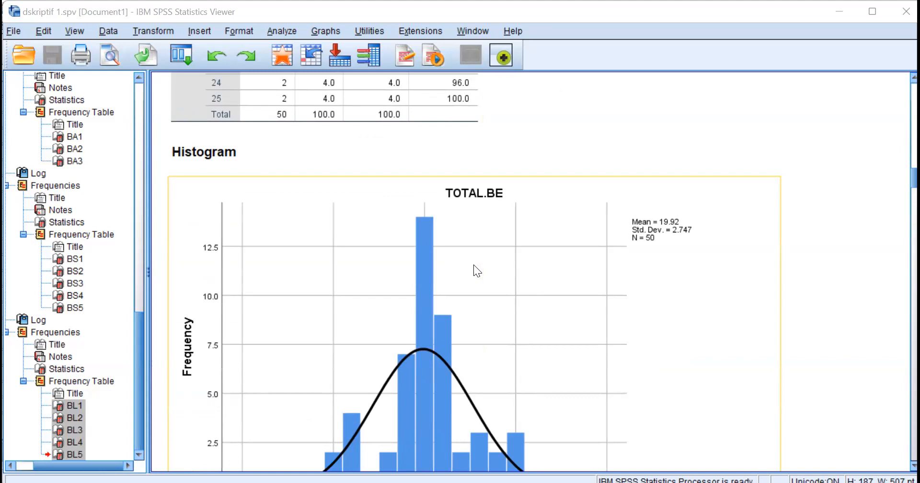
pyautogui.scroll(-3, 474, 265)
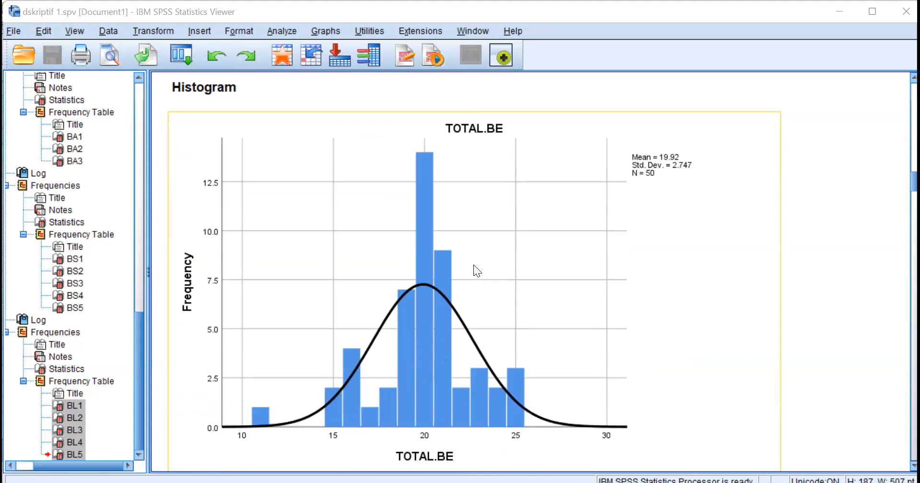
pyautogui.scroll(-3, 474, 265)
pyautogui.scroll(-9, 474, 264)
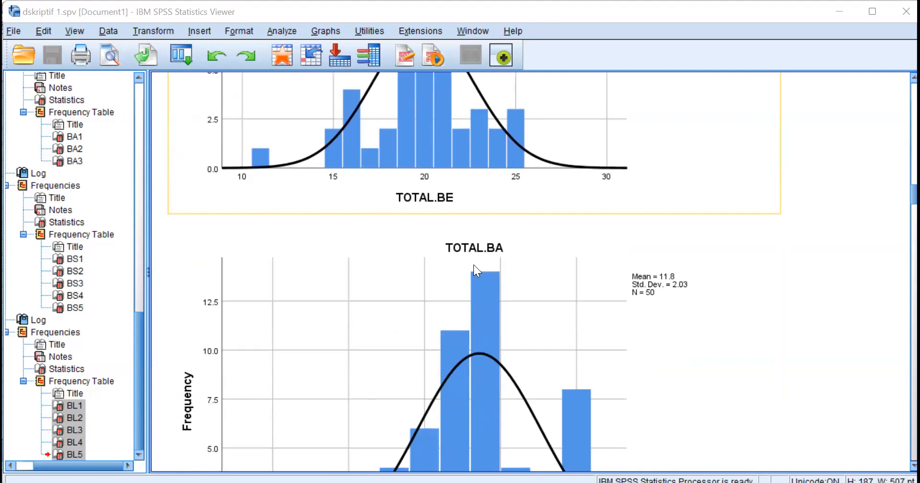
pyautogui.scroll(-6, 473, 265)
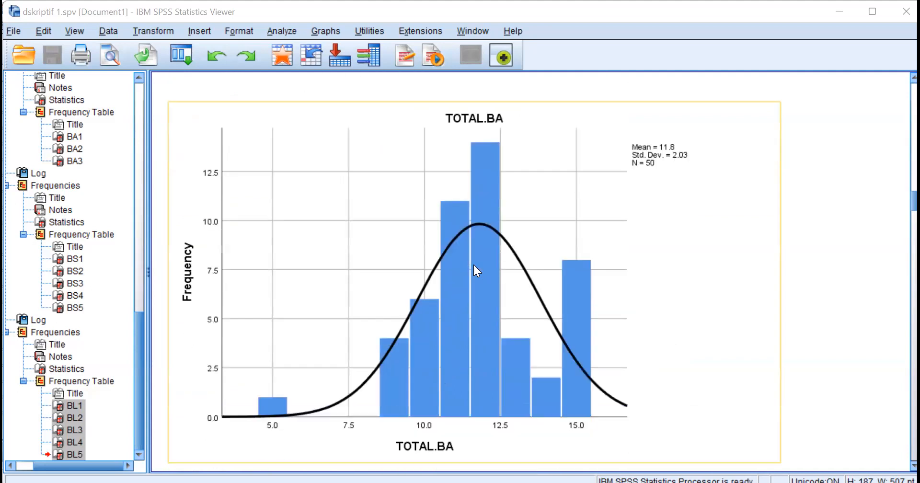
pyautogui.scroll(-15, 474, 266)
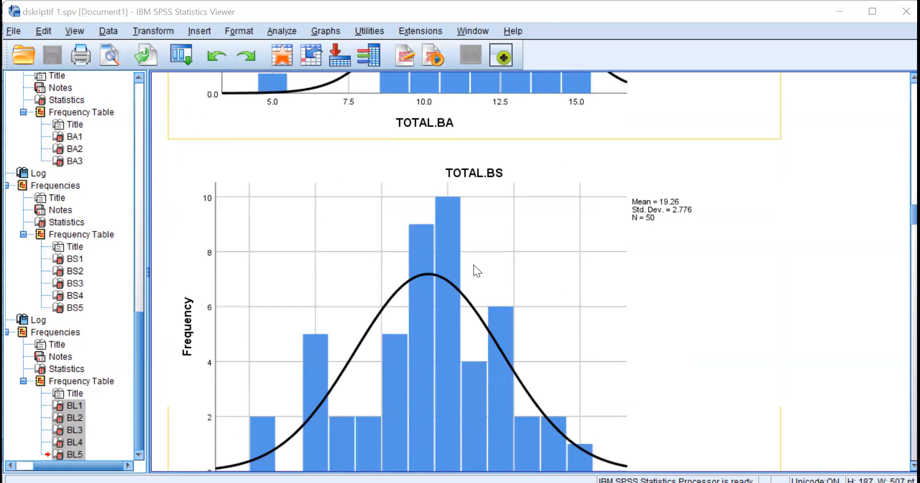
pyautogui.scroll(-3, 475, 265)
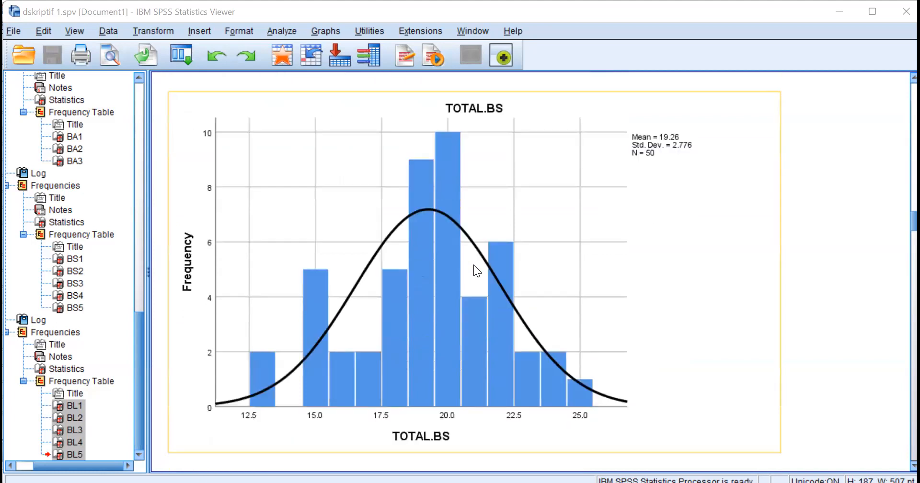
pyautogui.scroll(-3, 474, 265)
pyautogui.scroll(-9, 474, 265)
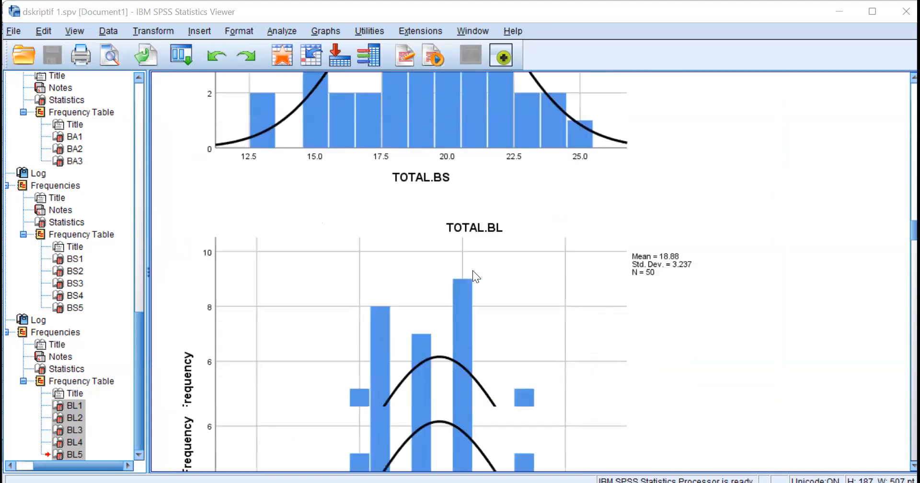
# Step: Examine the Descriptive Statistics table of the total scores and the statistics and frequency tables for BE1 through BE5
pyautogui.scroll(-15, 473, 271)
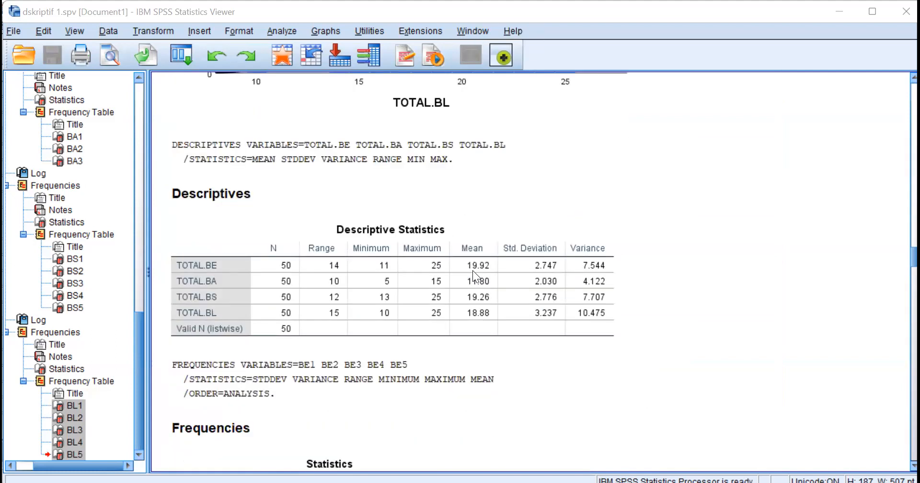
pyautogui.scroll(-9, 500, 231)
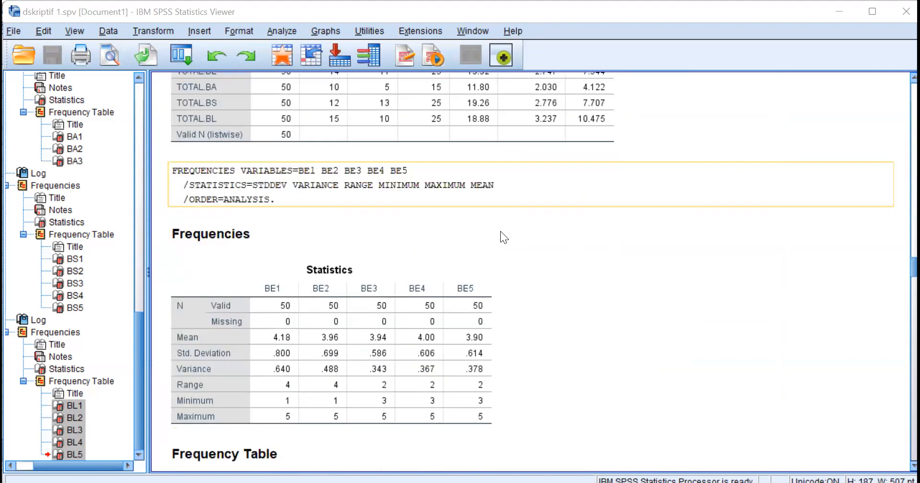
pyautogui.scroll(-15, 501, 231)
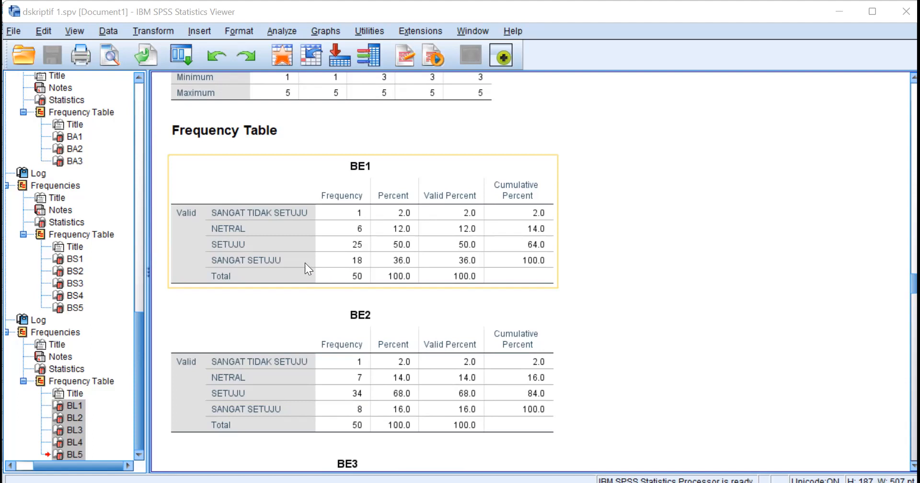
pyautogui.scroll(-6, 380, 270)
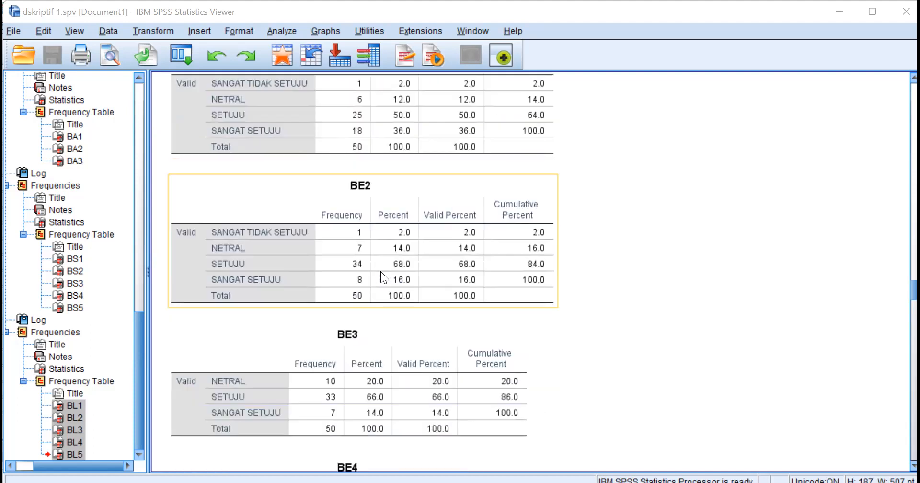
pyautogui.scroll(-10, 380, 272)
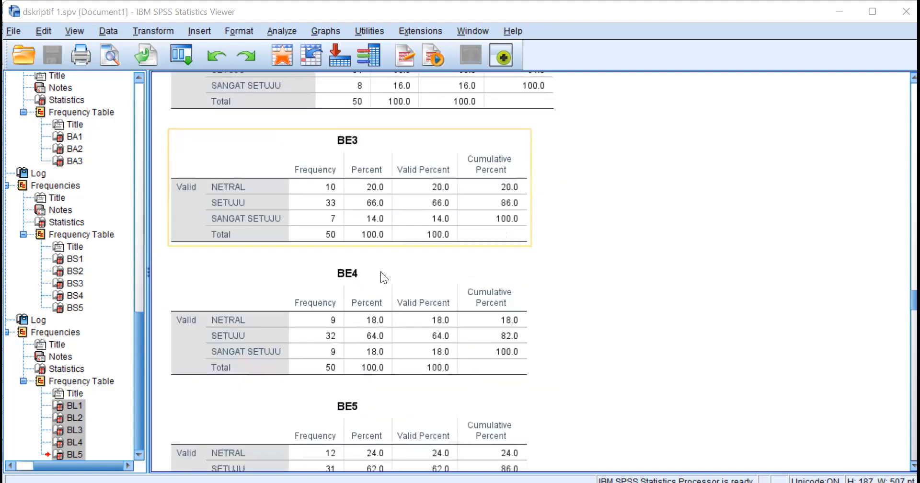
pyautogui.scroll(-6, 381, 272)
# Step: Examine the Frequencies statistics and frequency tables for BA1 through BA3 and BS1 through BS5
pyautogui.scroll(-20, 380, 271)
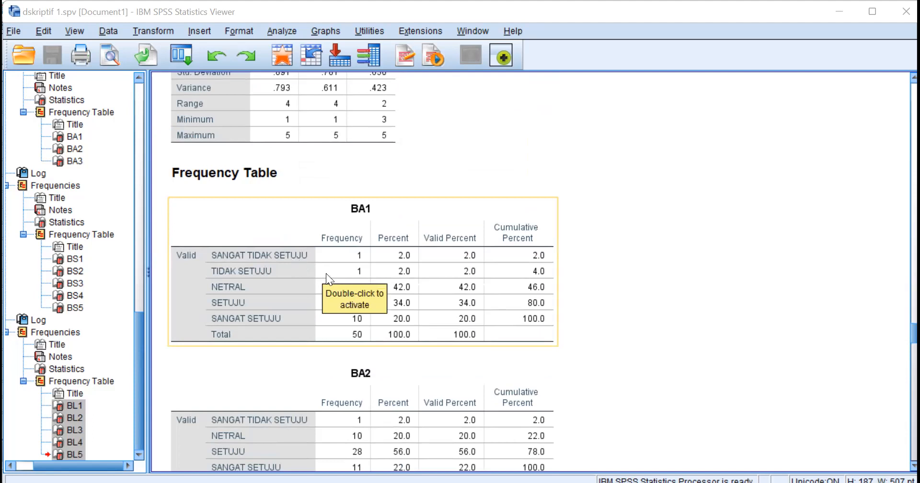
pyautogui.scroll(-10, 326, 273)
pyautogui.scroll(-3, 325, 274)
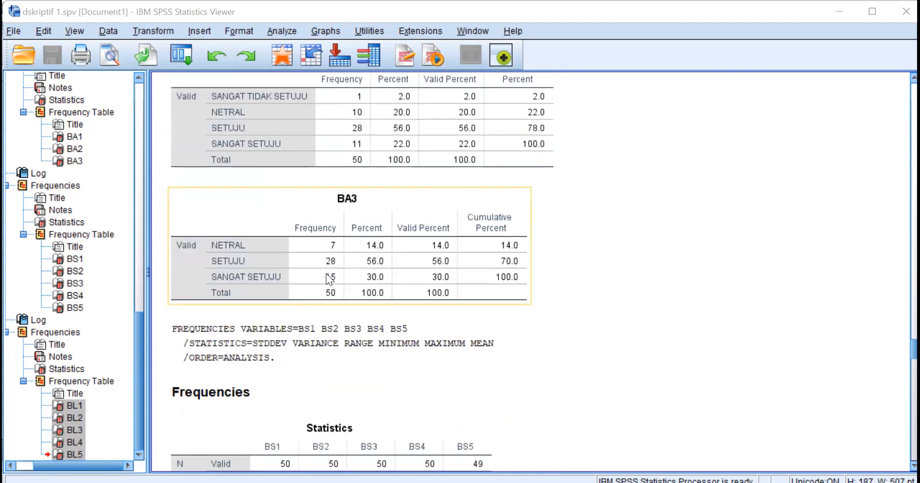
pyautogui.scroll(-12, 327, 279)
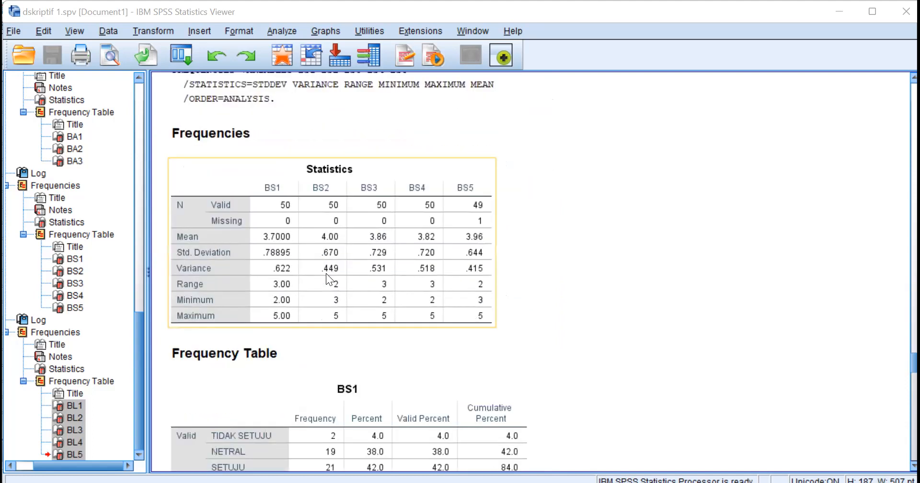
pyautogui.scroll(-9, 326, 273)
pyautogui.scroll(-9, 326, 274)
pyautogui.scroll(-9, 325, 275)
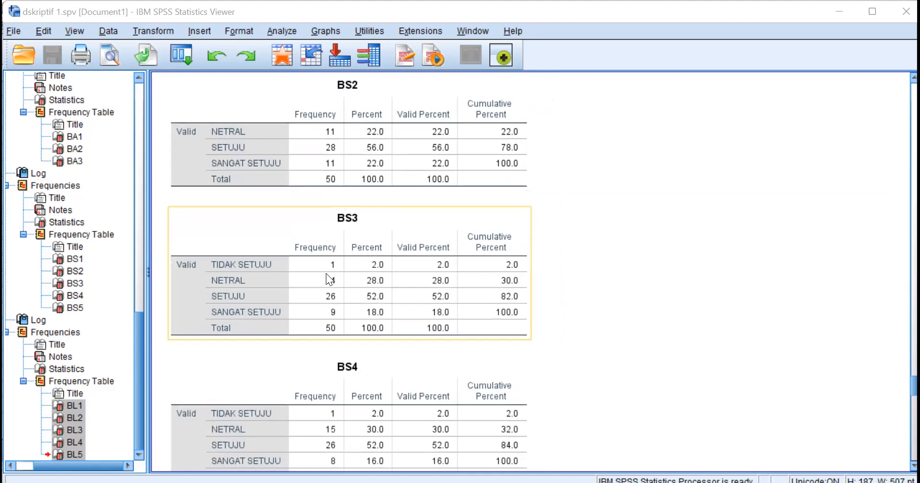
pyautogui.scroll(-9, 326, 273)
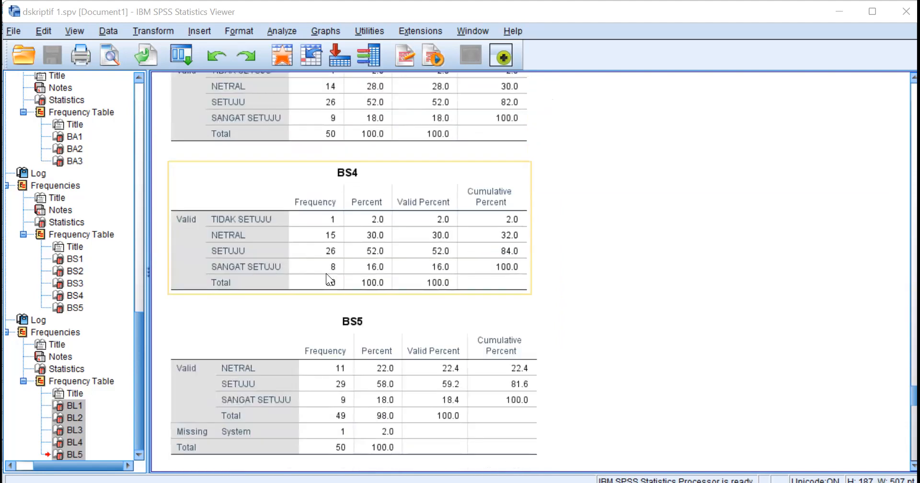
# Step: Examine the Frequencies statistics and frequency tables for BL1 through BL5 at the end of the output
pyautogui.scroll(-9, 326, 273)
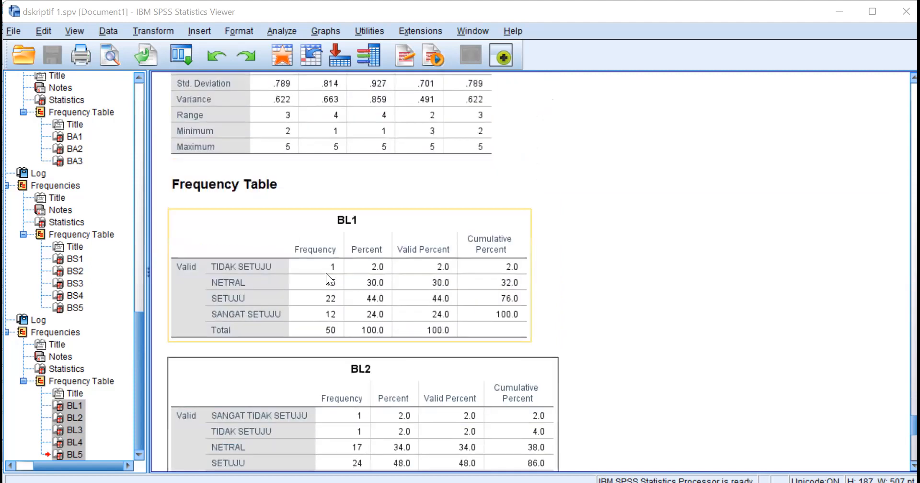
pyautogui.scroll(-5, 326, 273)
pyautogui.scroll(-4, 326, 274)
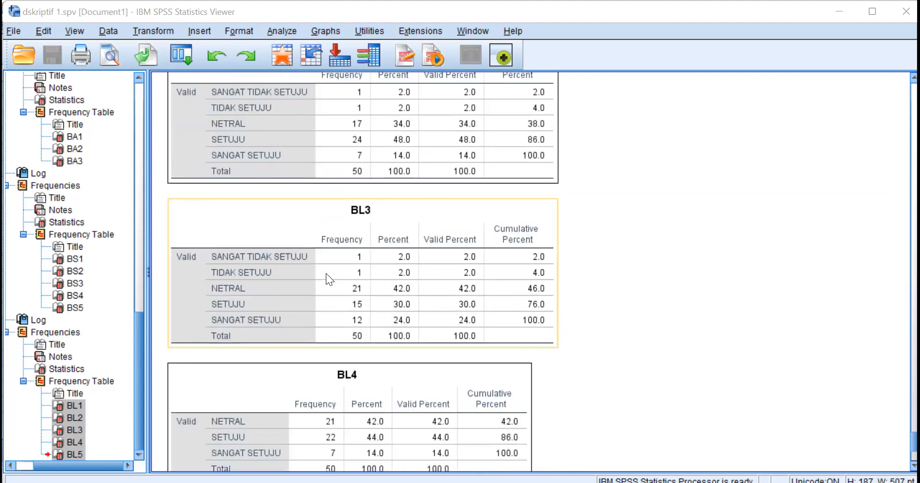
pyautogui.scroll(-3, 326, 278)
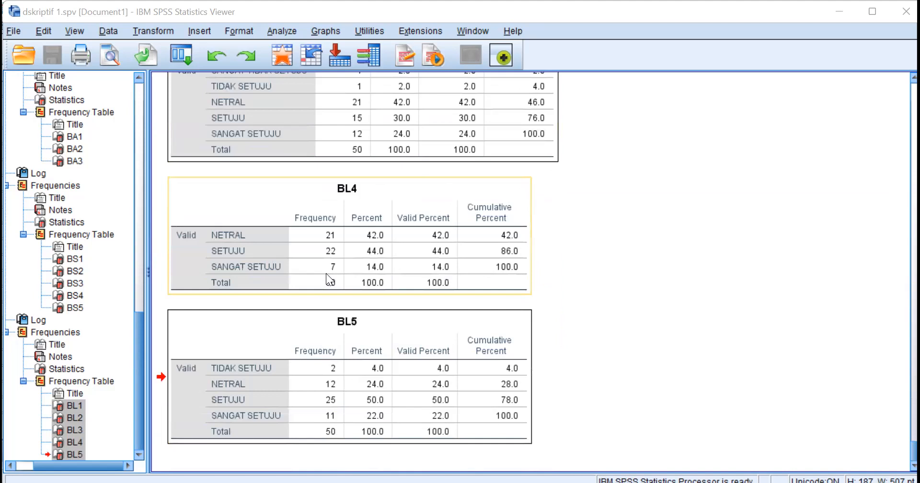